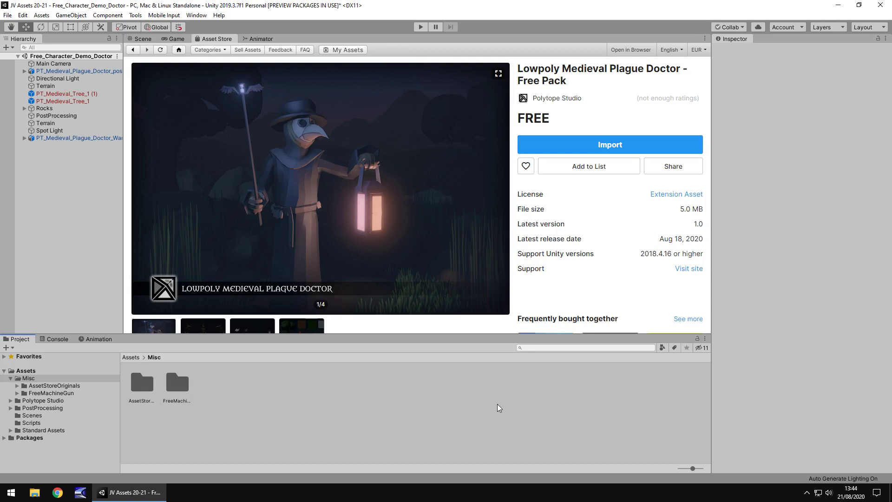
# From the Scene view, expand Polytope Studio > Lowpoly Medieval Characters > Prefabs in the Project panel
pyautogui.click(146, 41)
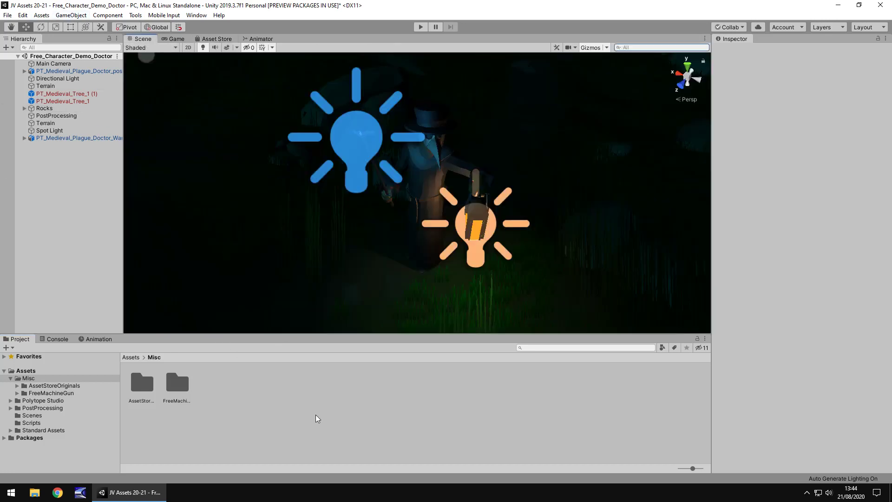
pyautogui.click(13, 400)
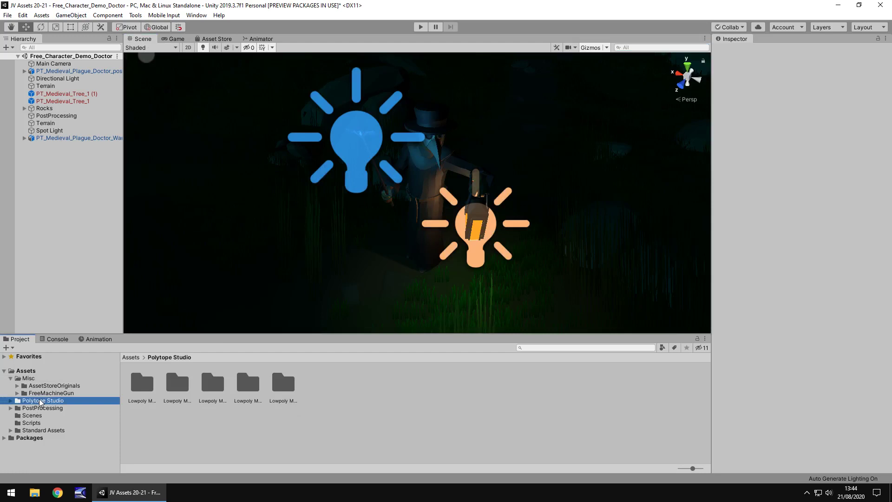
pyautogui.click(11, 401)
pyautogui.scroll(-1, 47, 405)
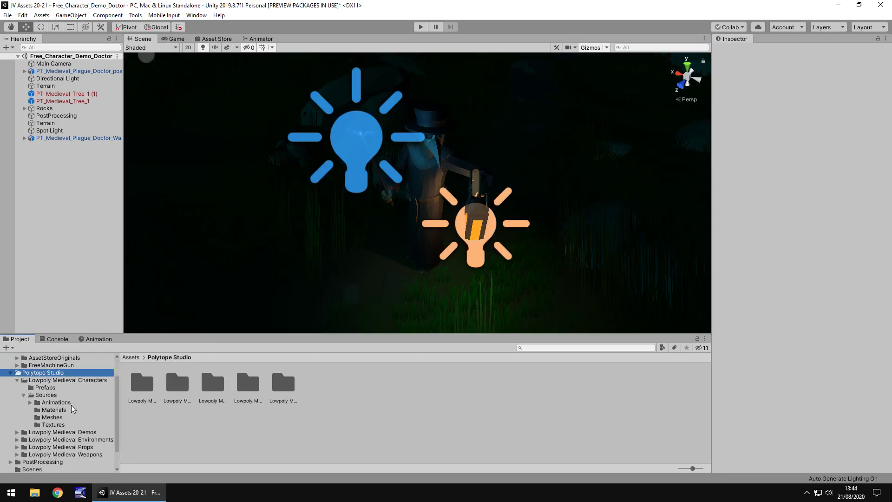
pyautogui.click(39, 381)
pyautogui.click(51, 388)
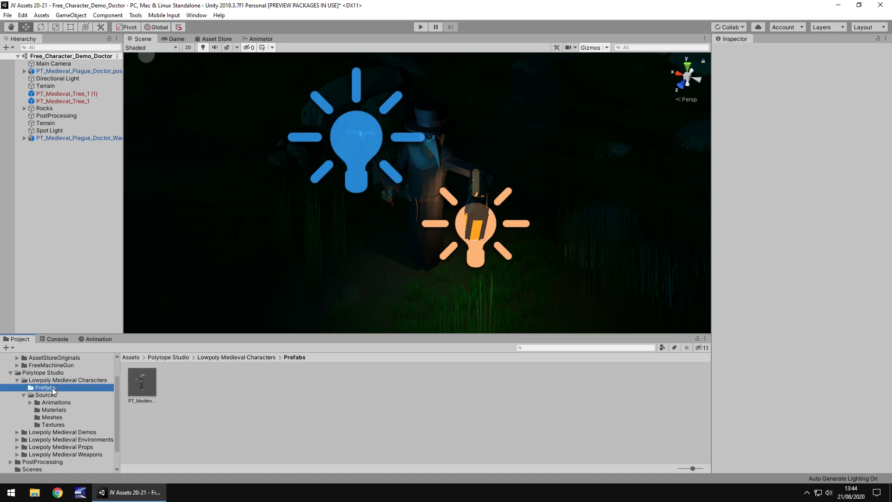
# Show the plague doctor scene through the game camera, briefly checking the Asset Store page
pyautogui.click(179, 39)
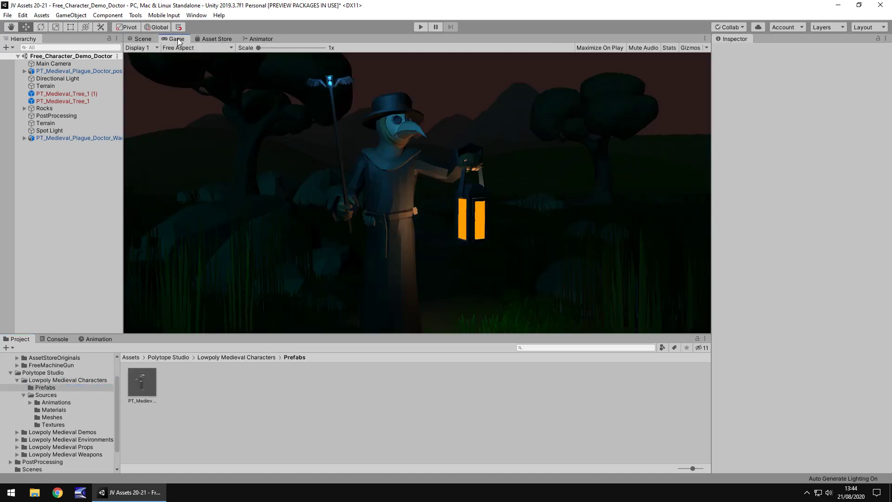
pyautogui.click(217, 40)
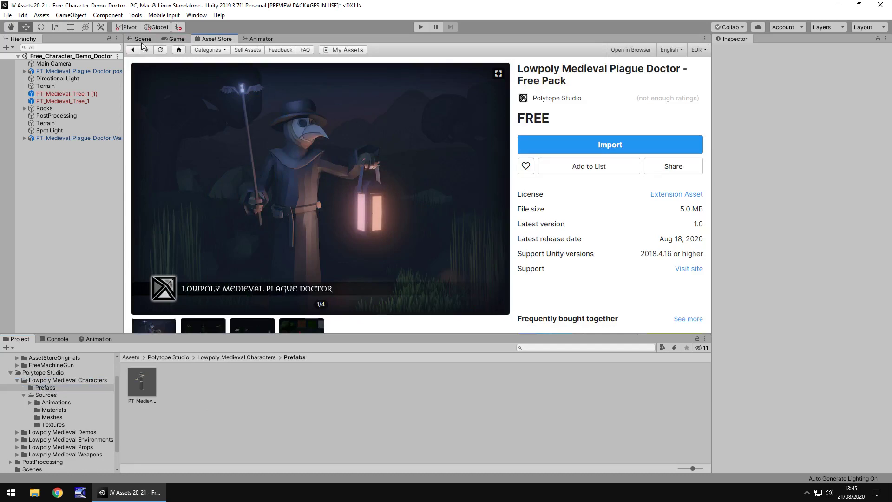
pyautogui.click(175, 39)
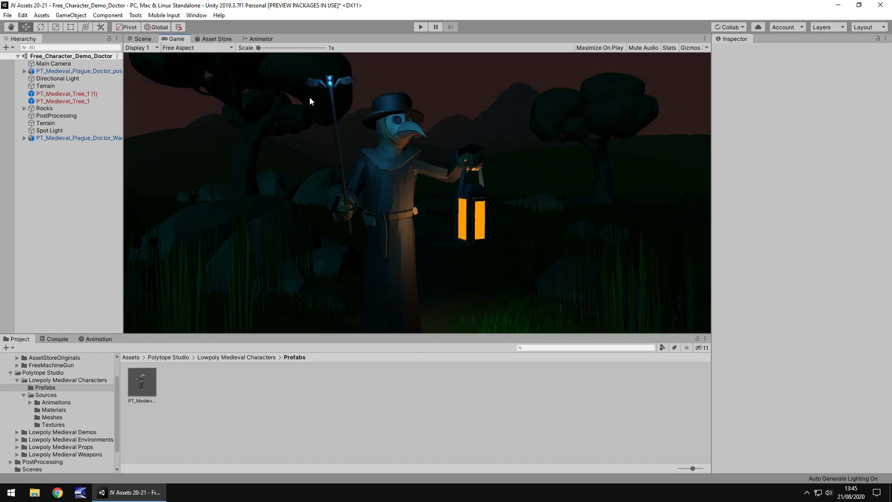
# Disable Post-Processing Behaviour on the Main Camera to remove the glow
pyautogui.click(53, 63)
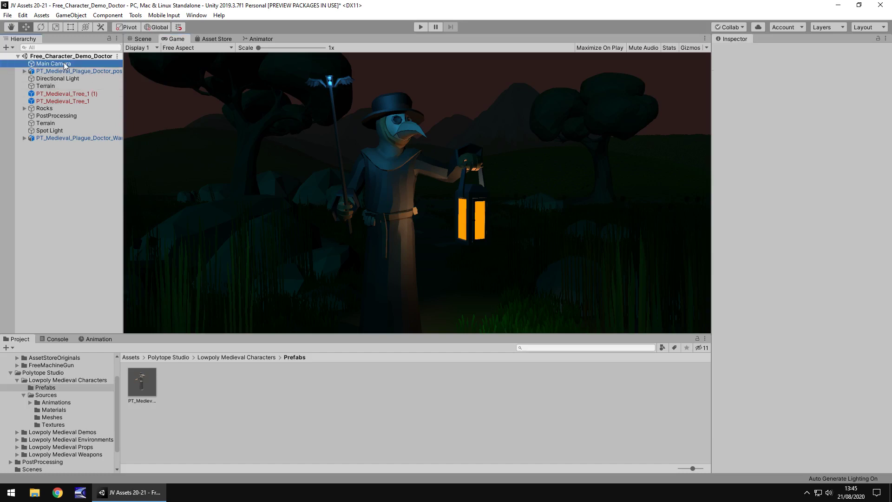
pyautogui.click(419, 219)
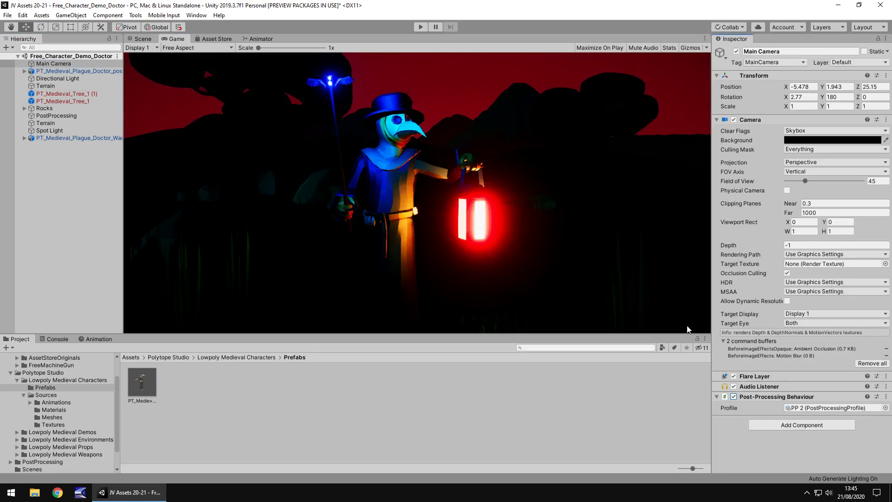
pyautogui.click(733, 396)
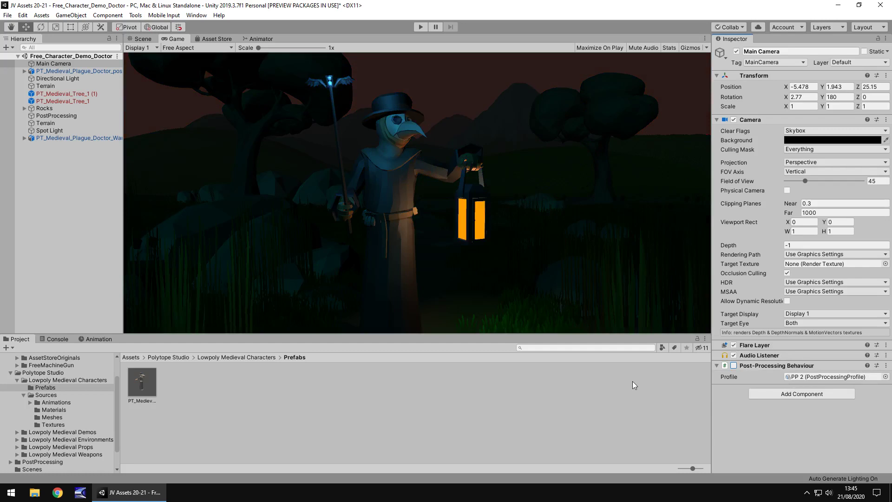
# In the Scene view, orbit and zoom around the plague doctor and his lantern
pyautogui.click(143, 39)
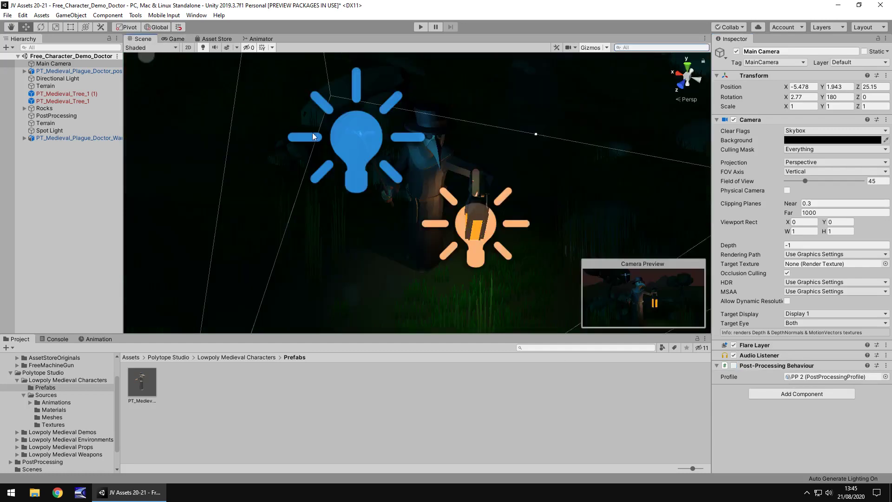
pyautogui.moveTo(511, 211); pyautogui.dragTo(381, 156, button='right')
pyautogui.scroll(5, 381, 156)
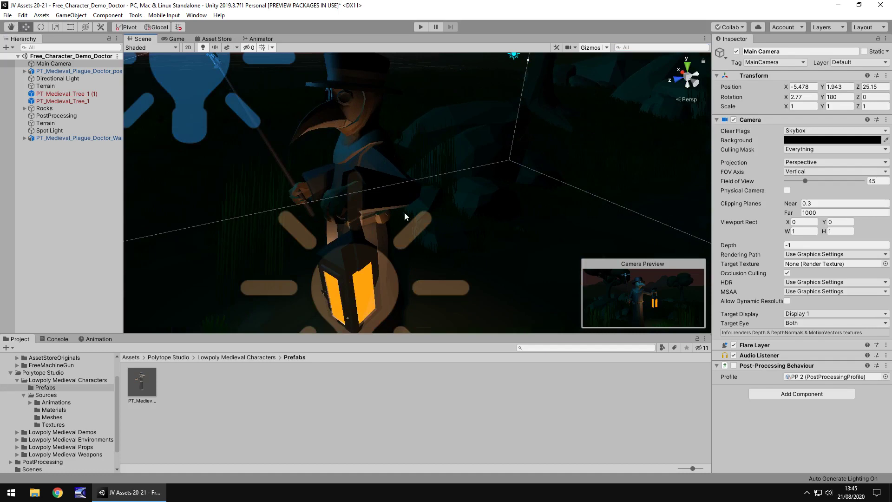
pyautogui.moveTo(313, 189); pyautogui.dragTo(428, 138, button='right')
pyautogui.moveTo(310, 187); pyautogui.dragTo(362, 218, button='right')
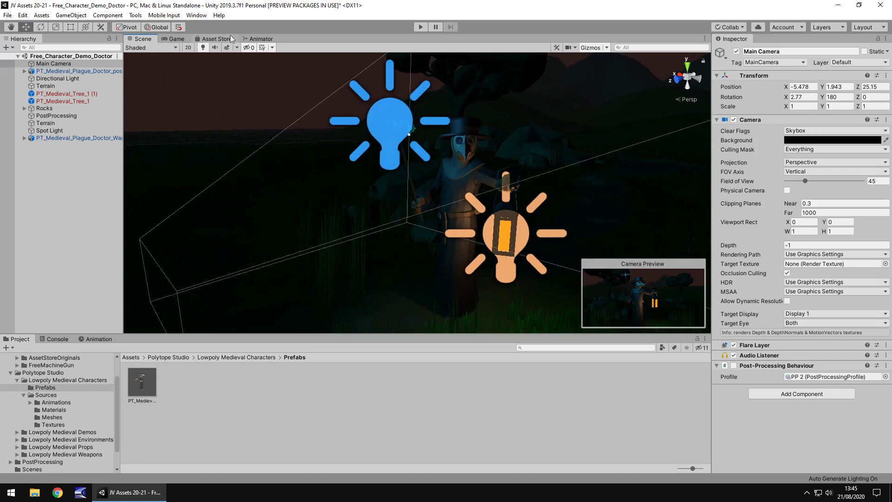
pyautogui.click(216, 39)
pyautogui.scroll(-5, 283, 209)
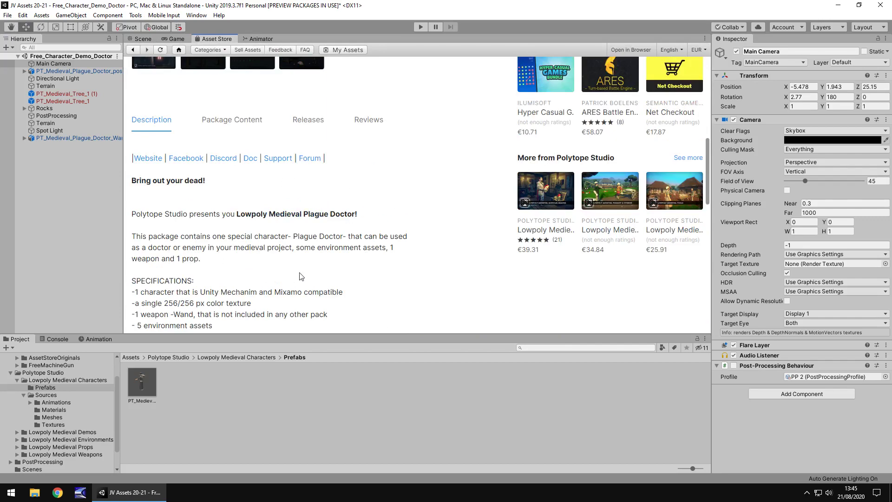
pyautogui.scroll(5, 299, 274)
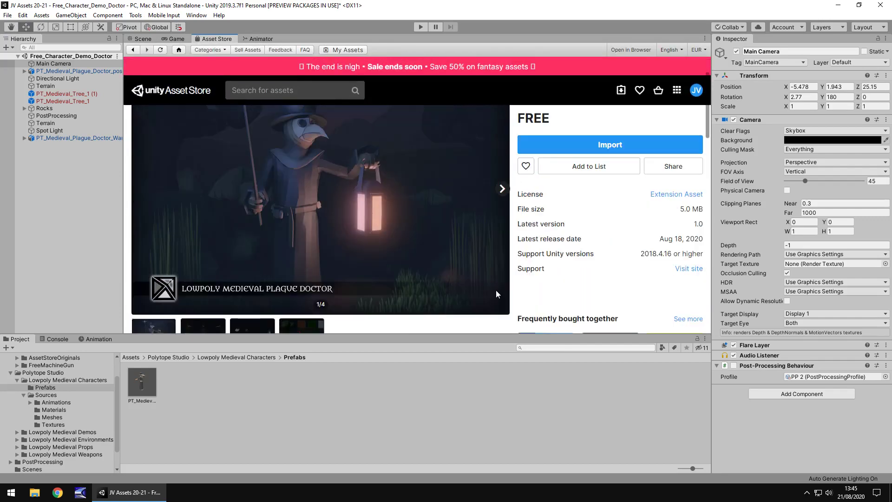
pyautogui.scroll(-1, 389, 251)
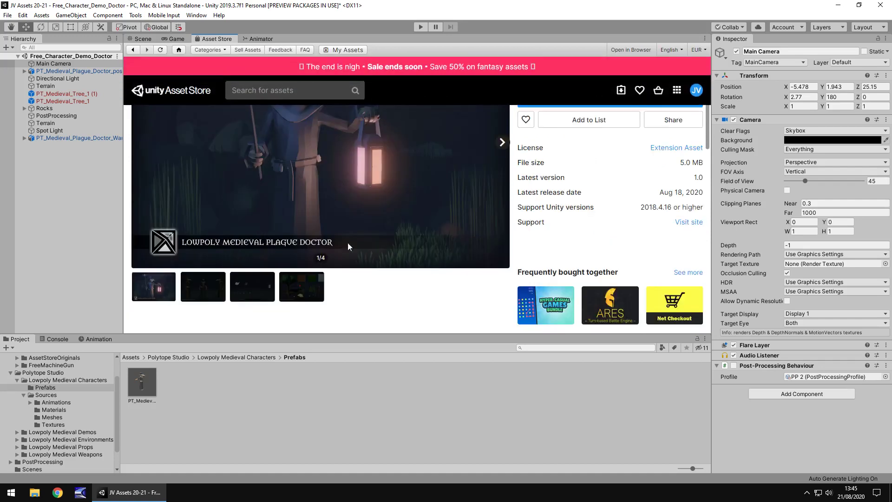
pyautogui.click(136, 39)
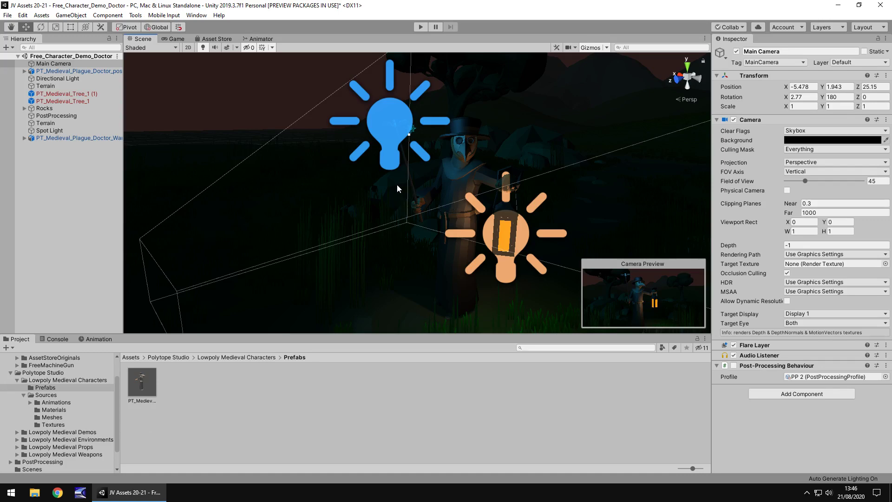
# Expand the plague doctor pose and inspect its Hips bone, mesh, and leg bones down to PT_Medieval_RightUpLeg
pyautogui.moveTo(386, 188); pyautogui.dragTo(251, 138, button='right')
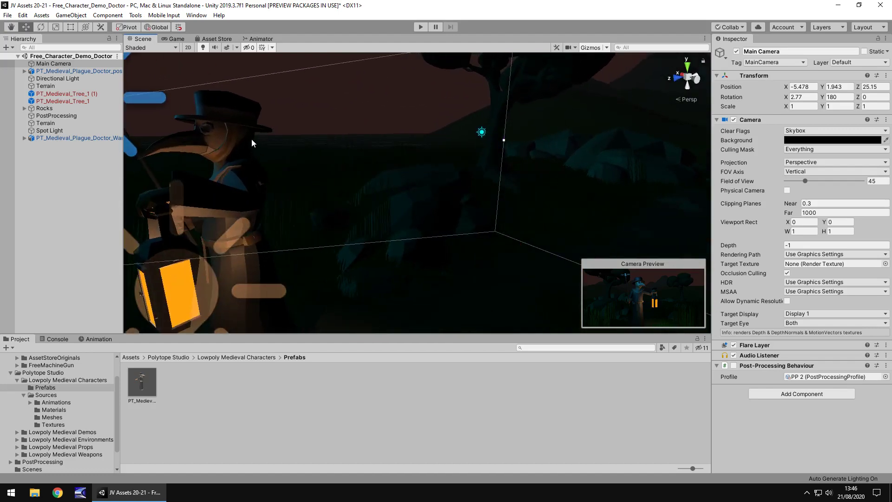
pyautogui.click(24, 70)
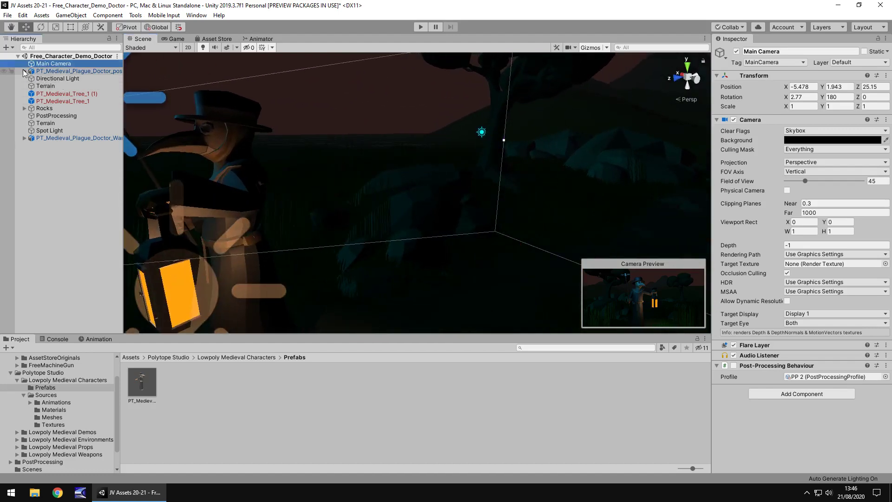
pyautogui.click(55, 78)
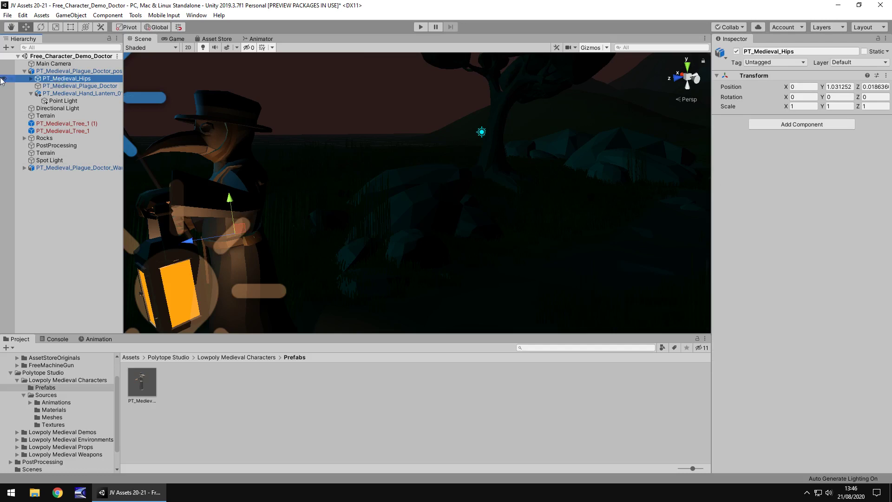
pyautogui.click(35, 87)
pyautogui.press('Up')
pyautogui.press('Right')
pyautogui.press('Down')
pyautogui.press('Down')
pyautogui.press('Right')
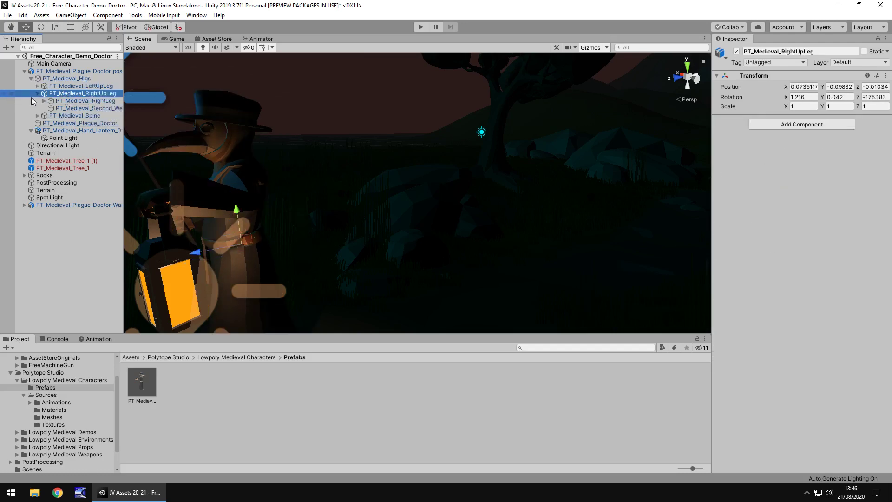
pyautogui.press('Left')
pyautogui.press('Left')
pyautogui.press('Left')
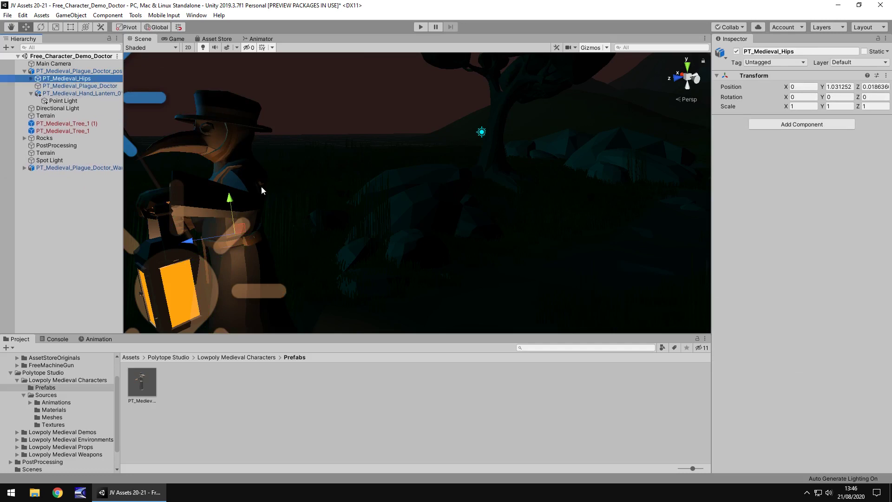
# Inspect the lantern's Point Light and PT_Medieval_T_mat material, pinging its albedo texture in Props Textures
pyautogui.click(242, 139)
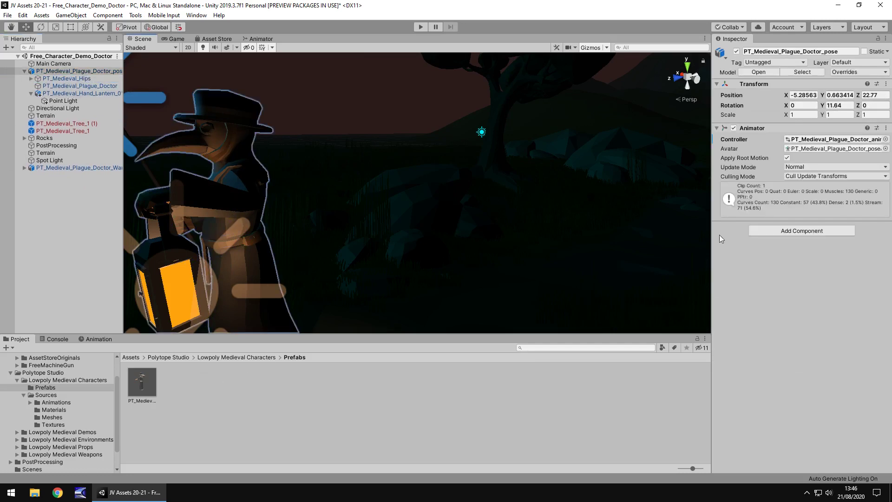
pyautogui.click(190, 268)
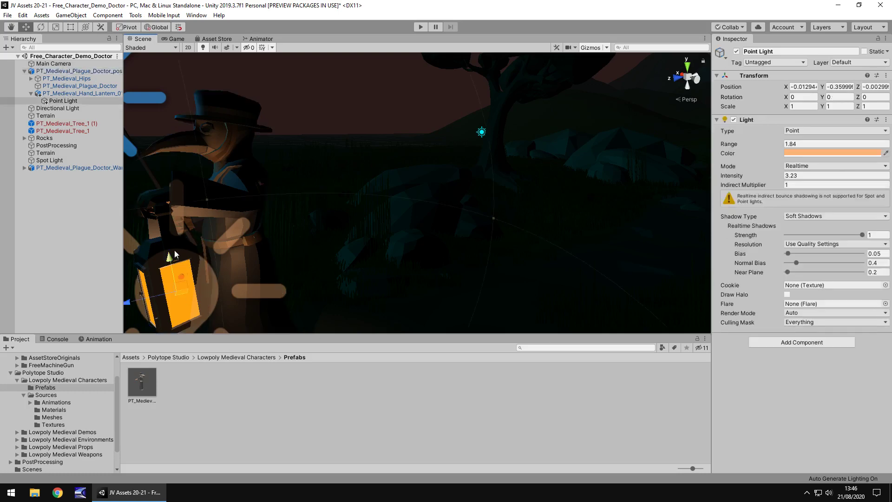
pyautogui.click(156, 259)
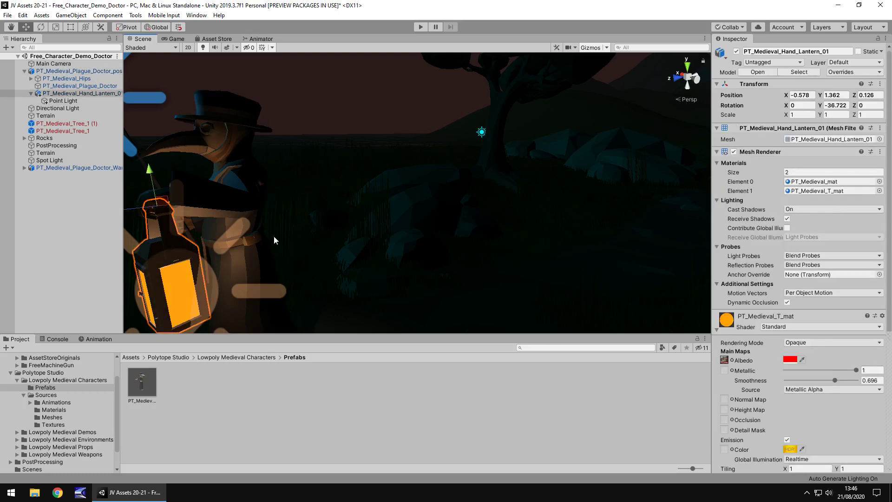
pyautogui.click(724, 360)
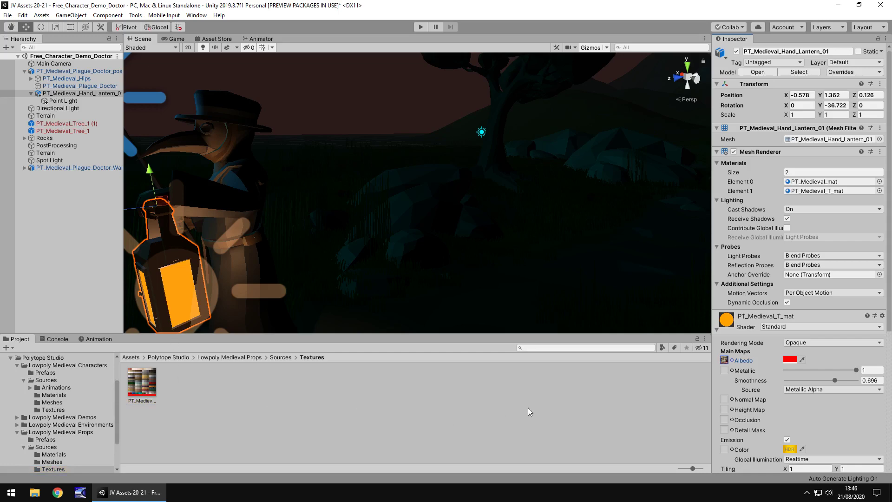
pyautogui.keyDown('alt'); pyautogui.moveTo(369, 260); pyautogui.dragTo(279, 277); pyautogui.keyUp('alt')
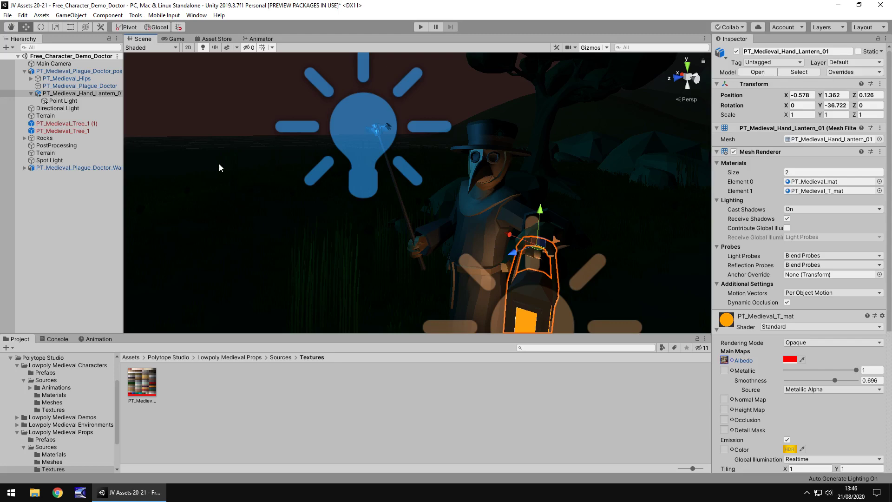
pyautogui.click(217, 38)
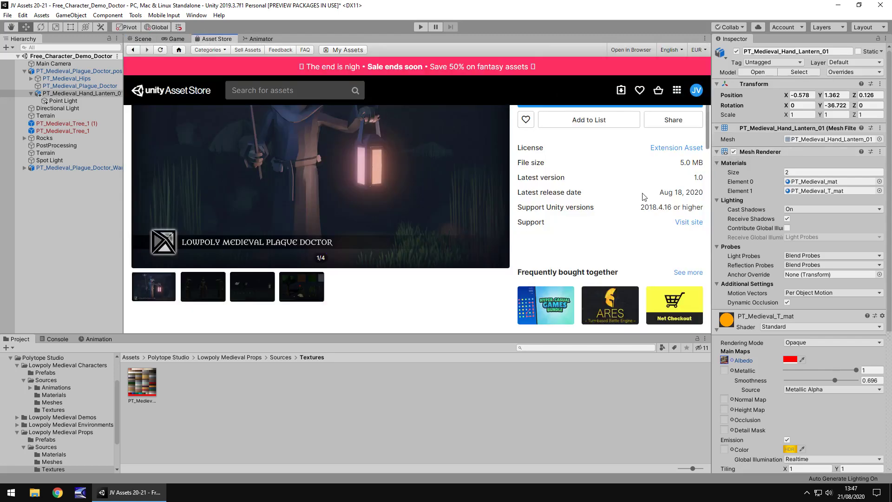
pyautogui.scroll(2, 707, 134)
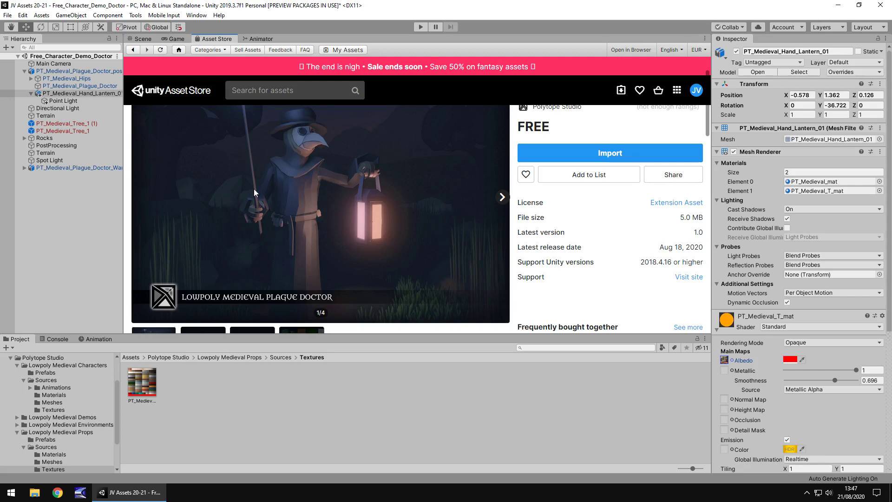
pyautogui.click(140, 39)
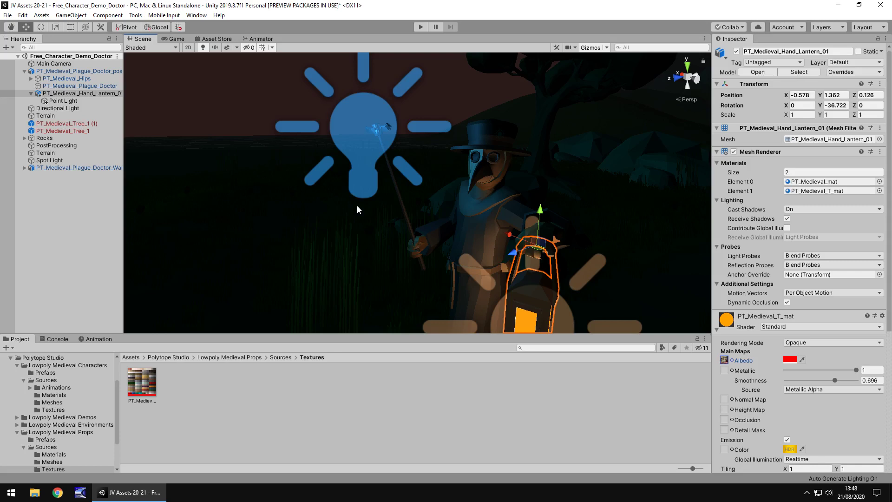
# Play the scene in the Game view and enable the Main Camera's Post-Processing Behaviour for the lantern glow
pyautogui.click(175, 38)
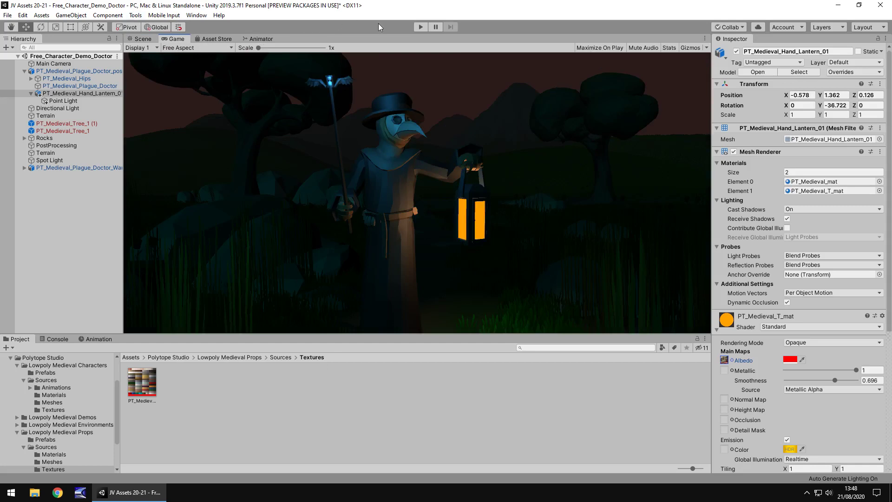
pyautogui.click(420, 27)
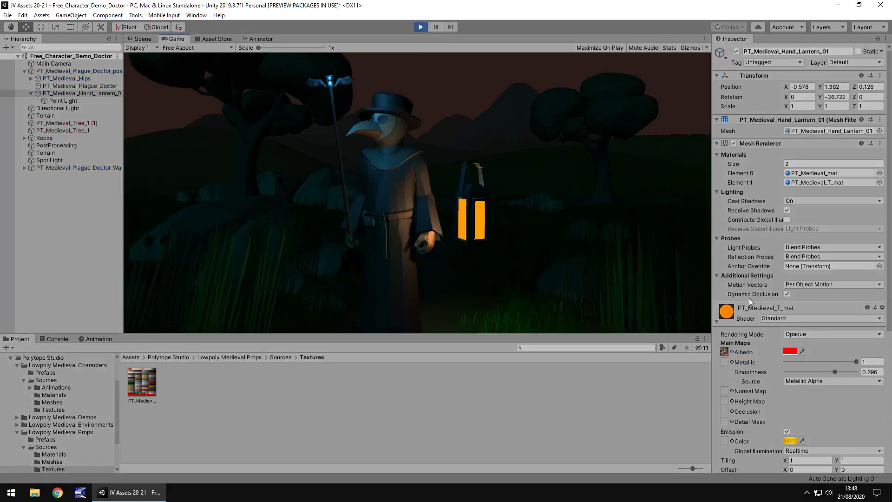
pyautogui.click(53, 64)
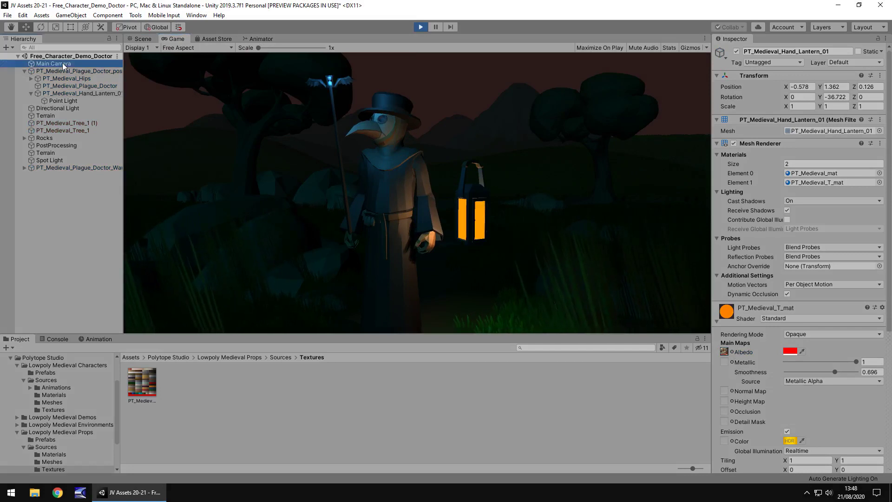
pyautogui.click(733, 356)
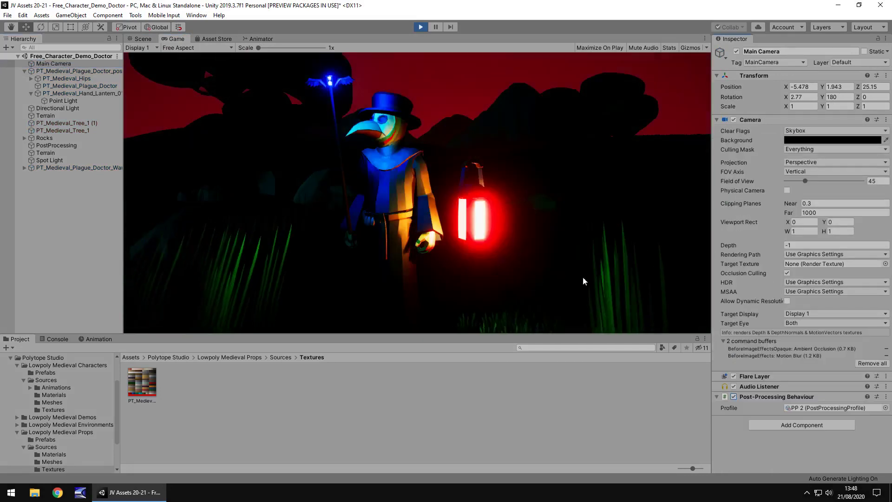